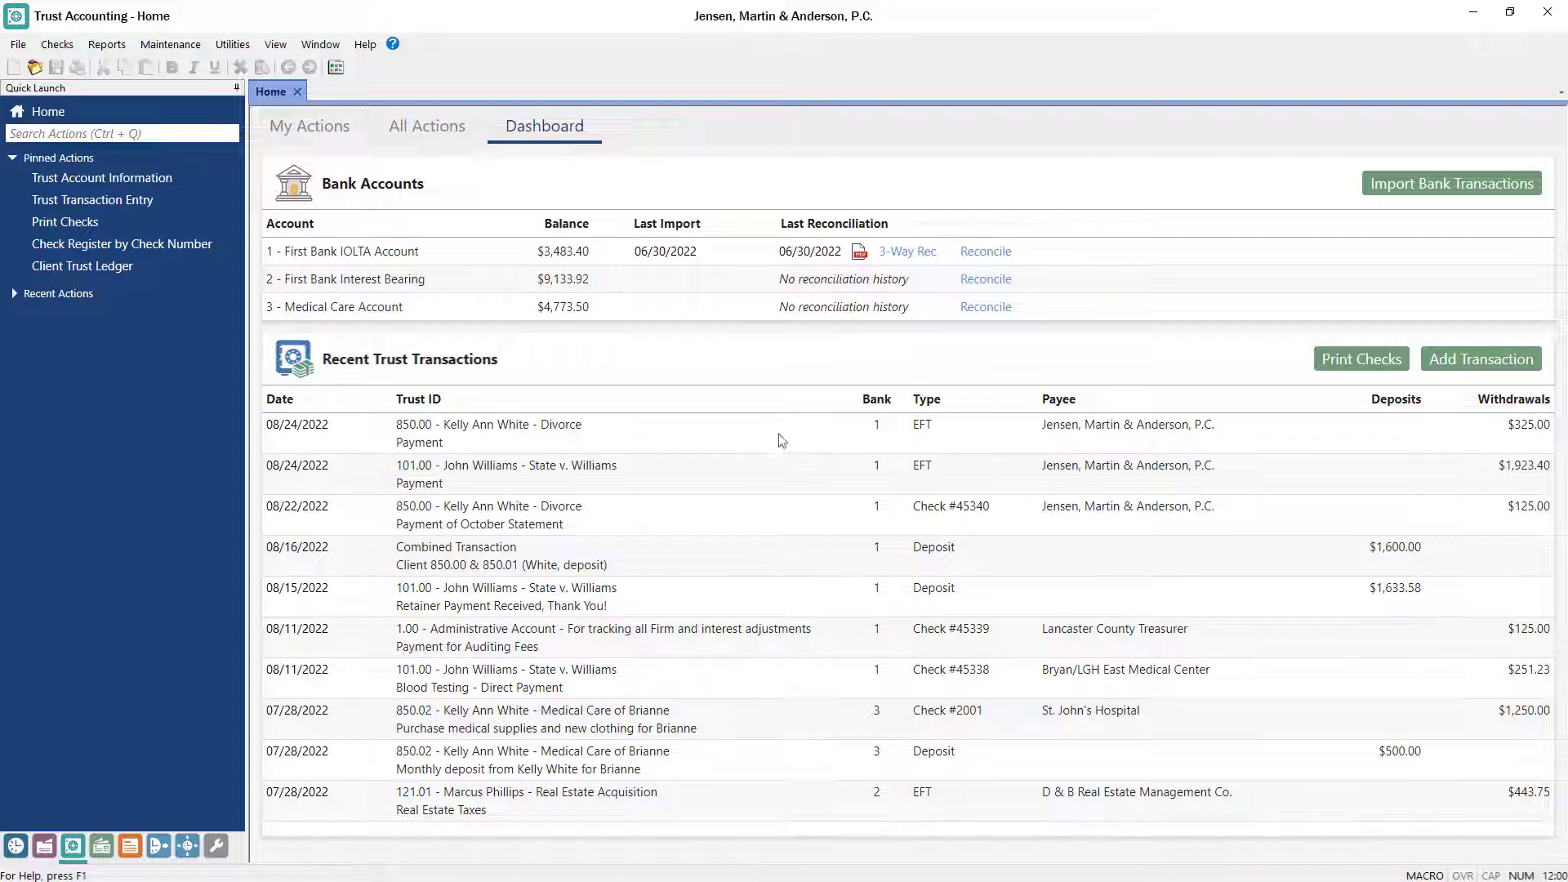
- Launch Print Check Test Pattern and select the Canon iR-ADV 6575 PS3 (Trust Checks) printer
click(193, 133)
text(Print Check Test Pattern)
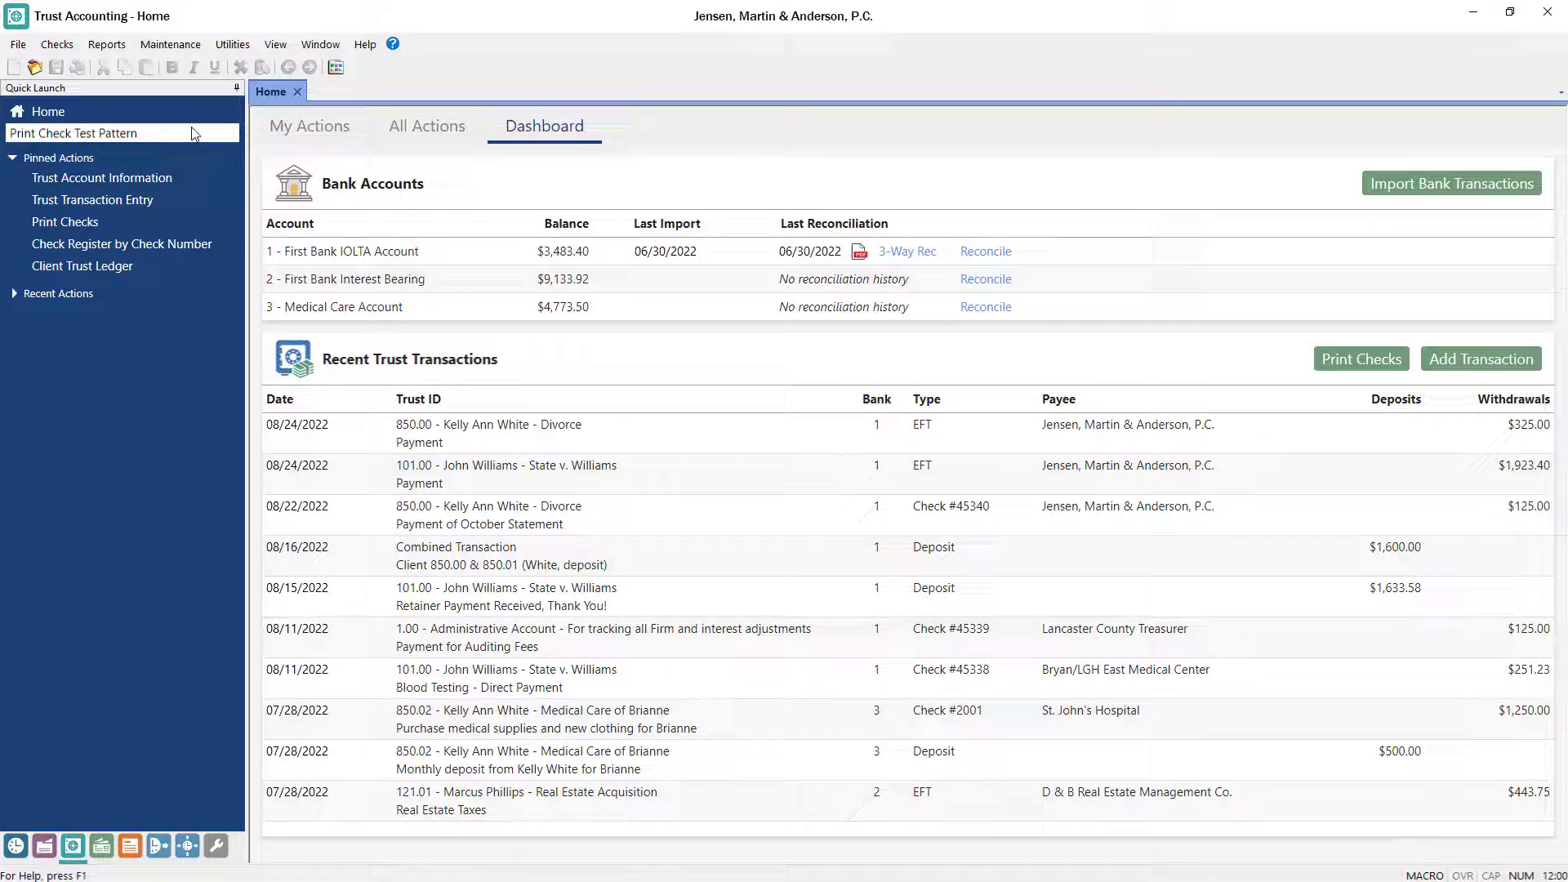
click(171, 149)
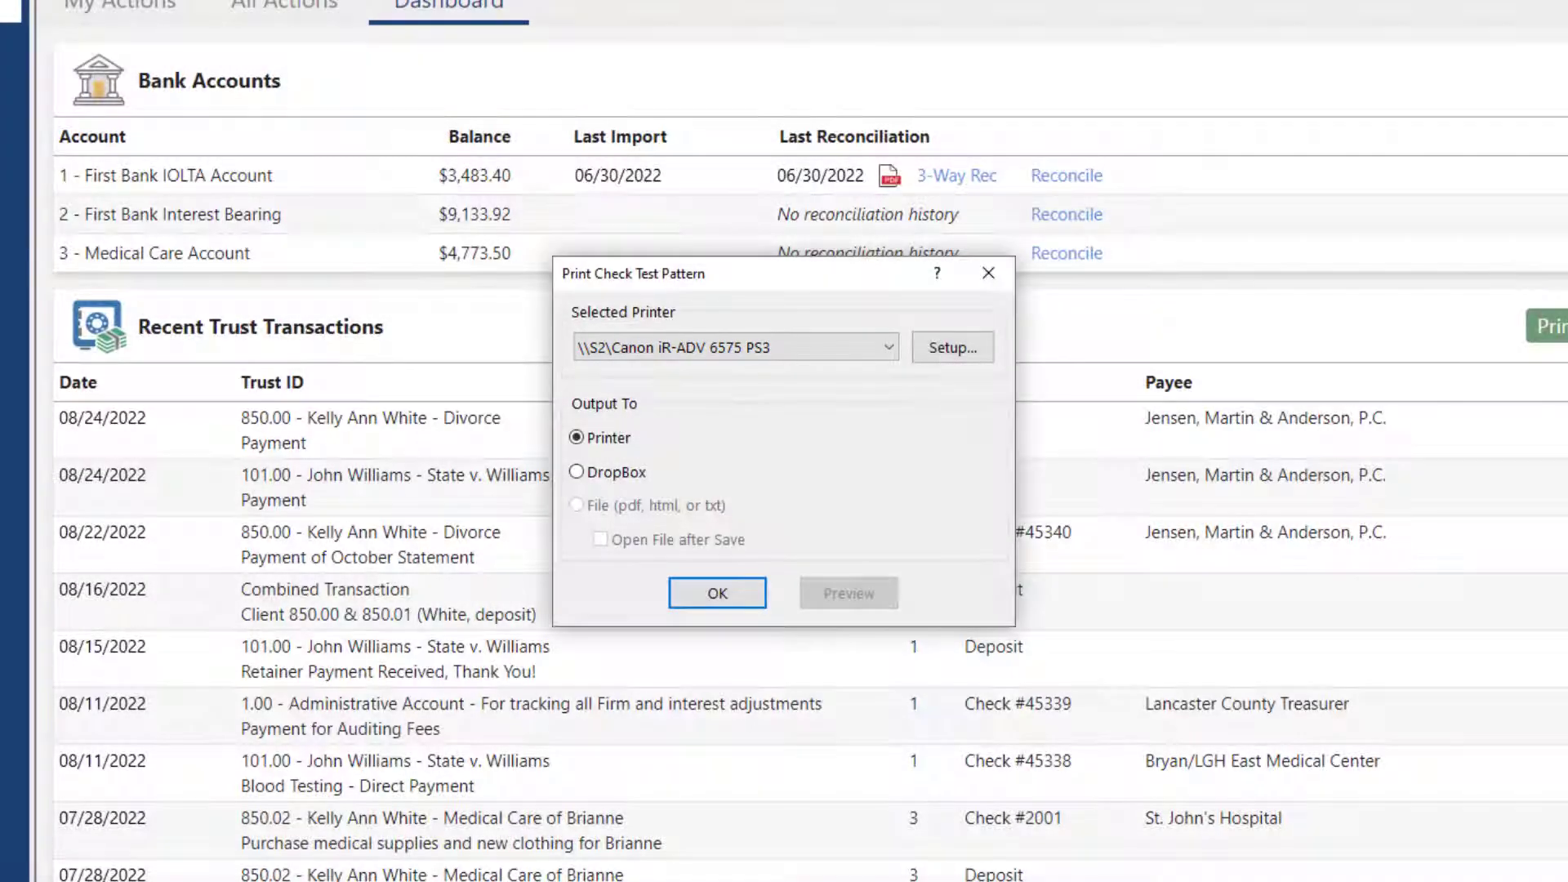
click(891, 353)
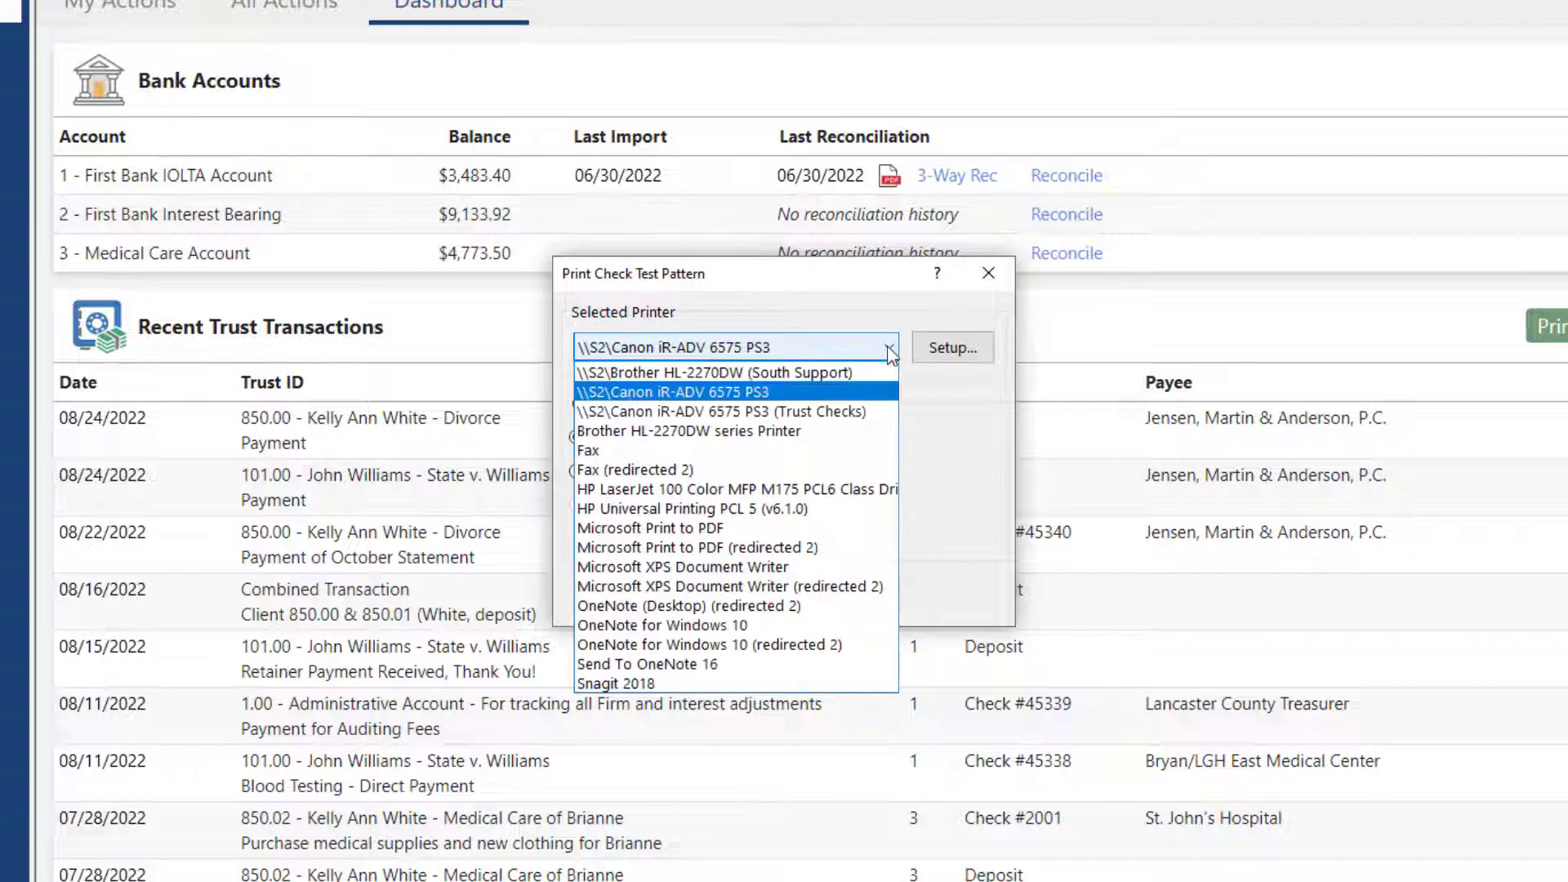
click(873, 411)
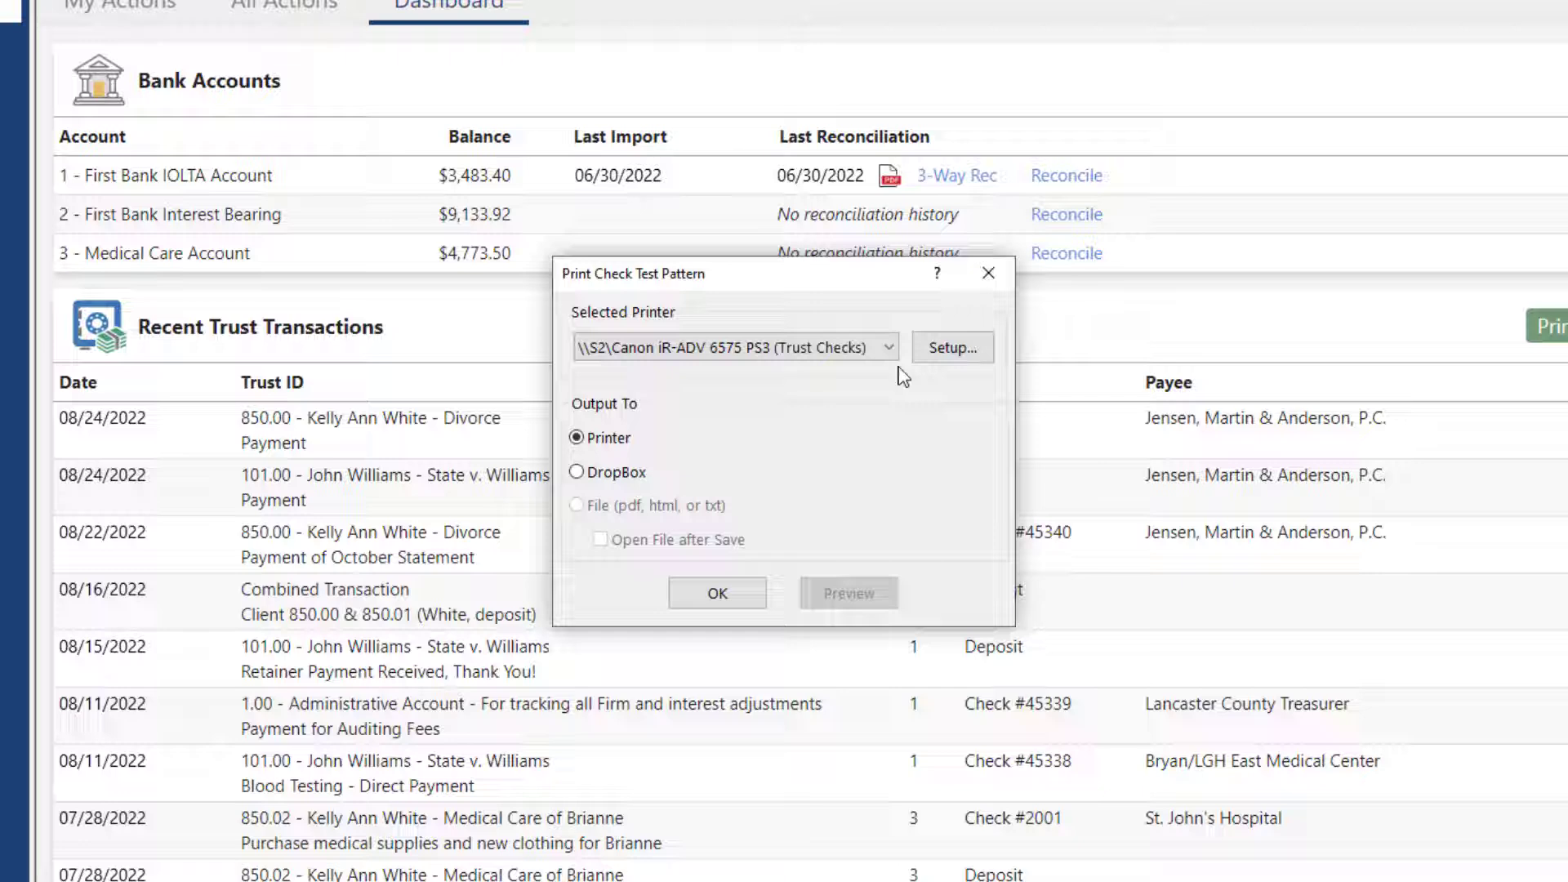
- Review the check printing options in Printer Setup and accept them unchanged
click(949, 347)
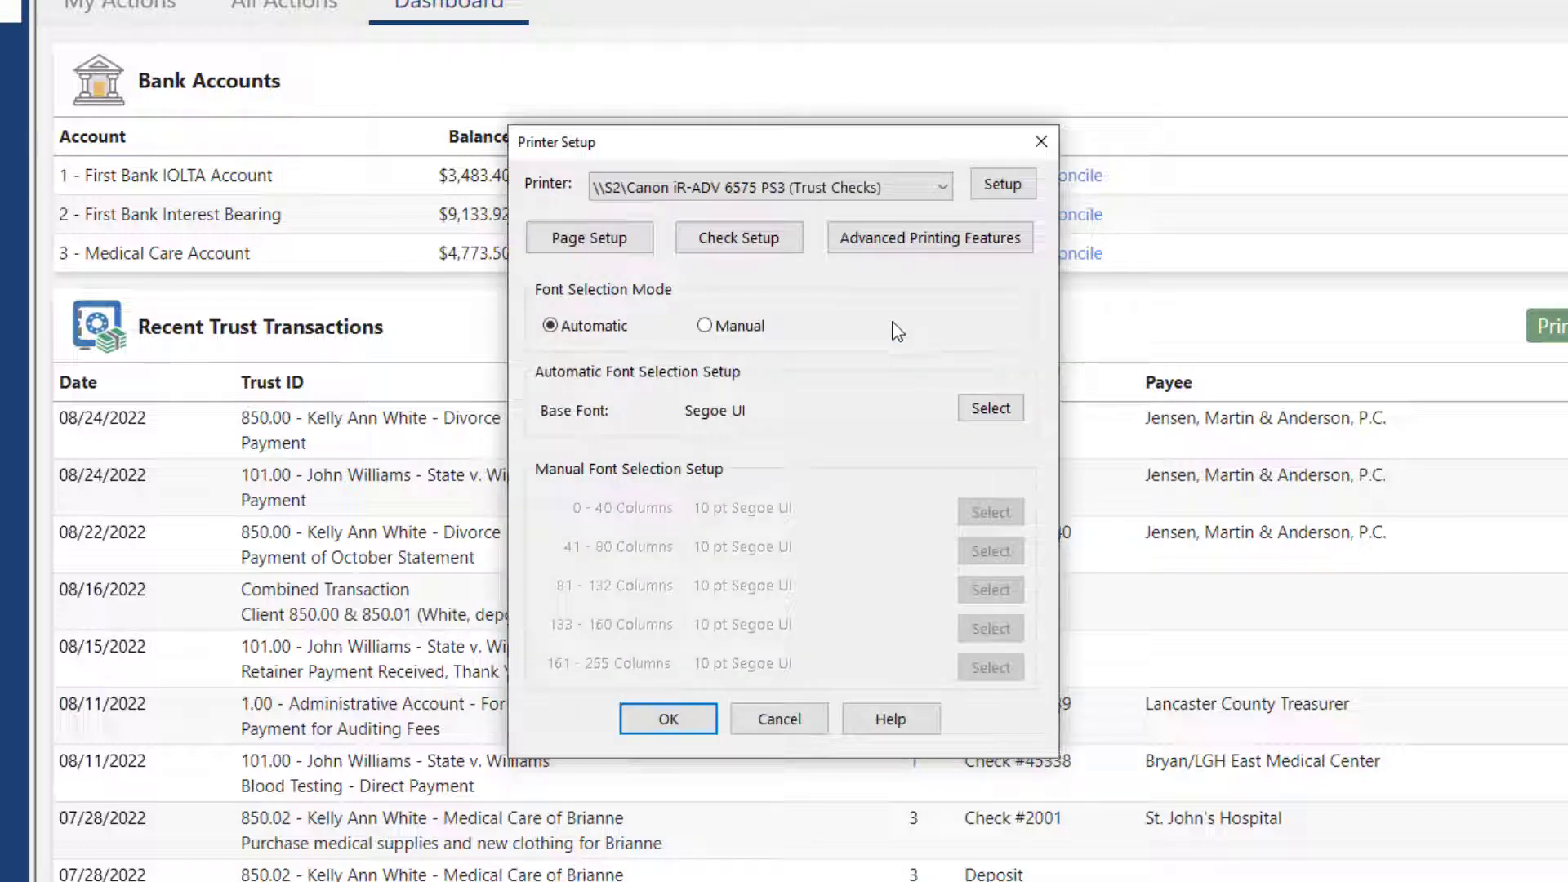
click(787, 245)
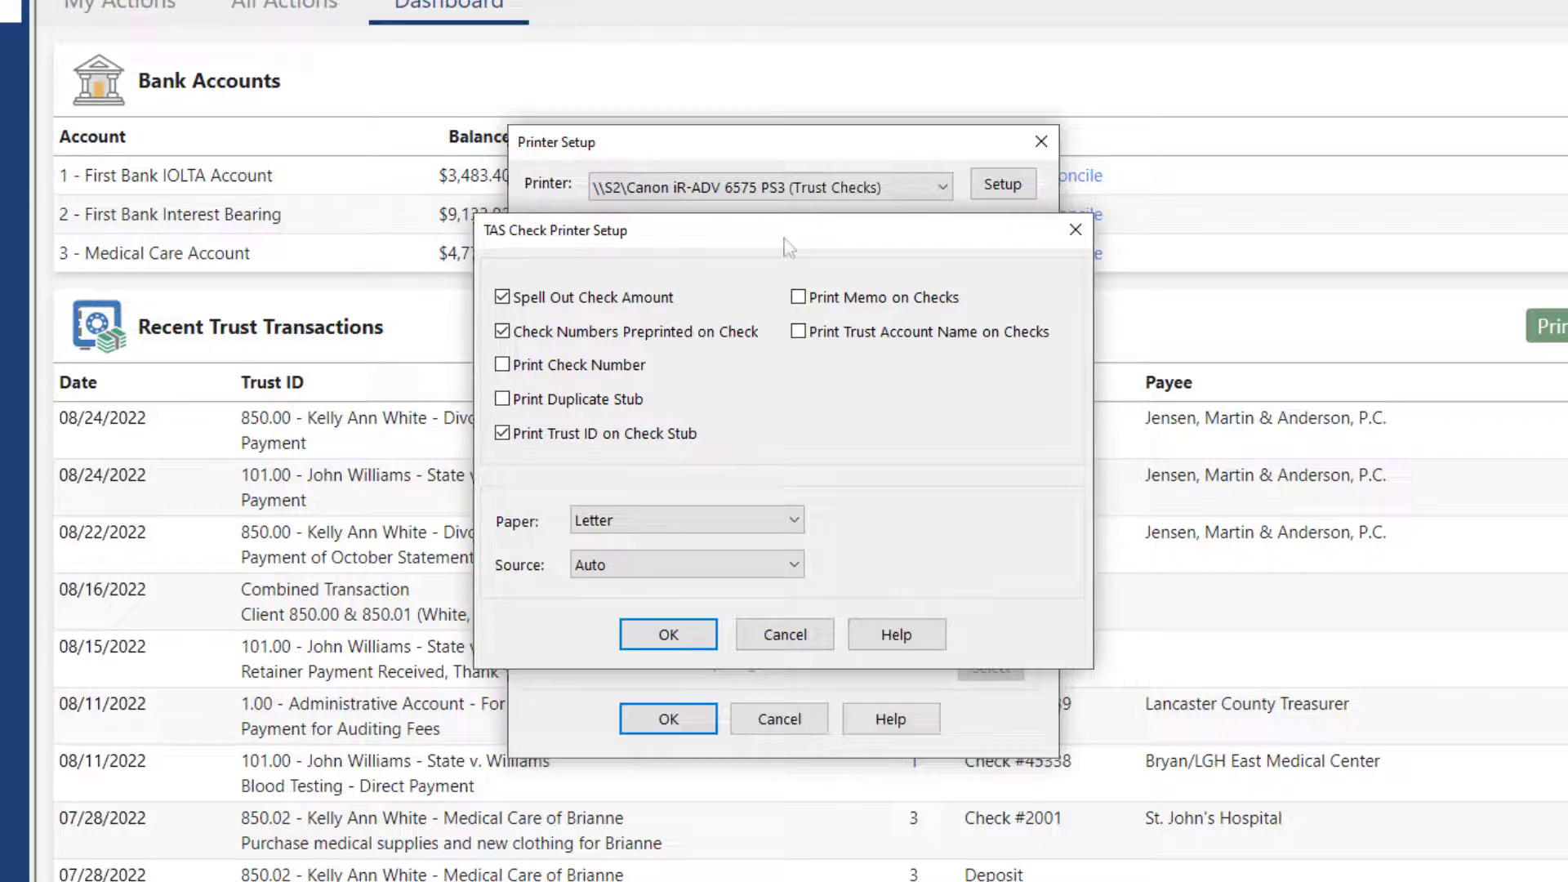
click(701, 637)
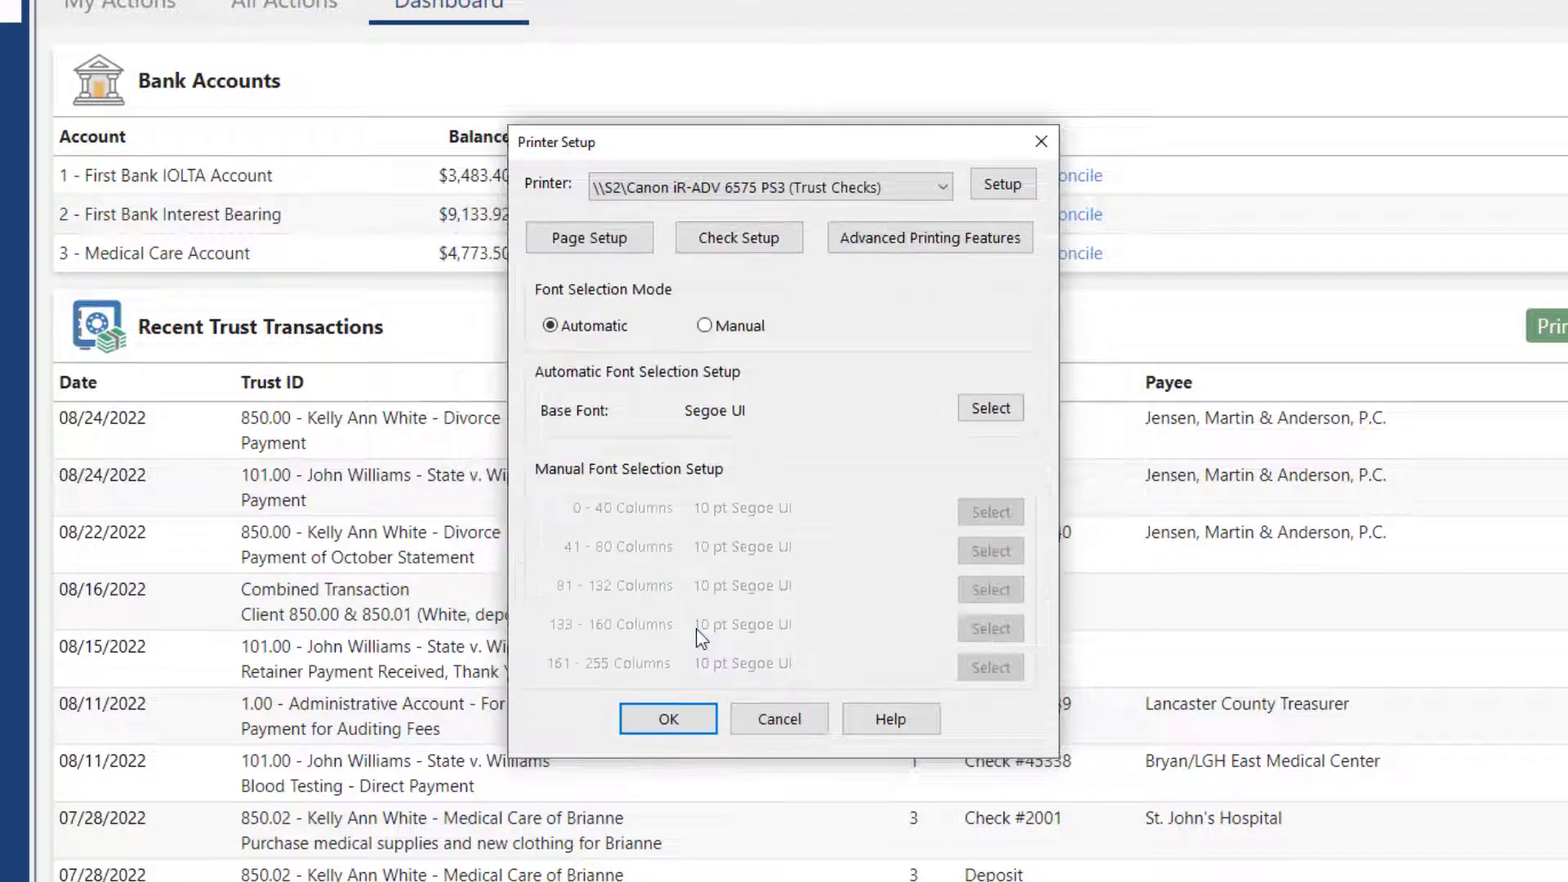
- Review the page margins, accept them, and close Printer Setup
click(633, 240)
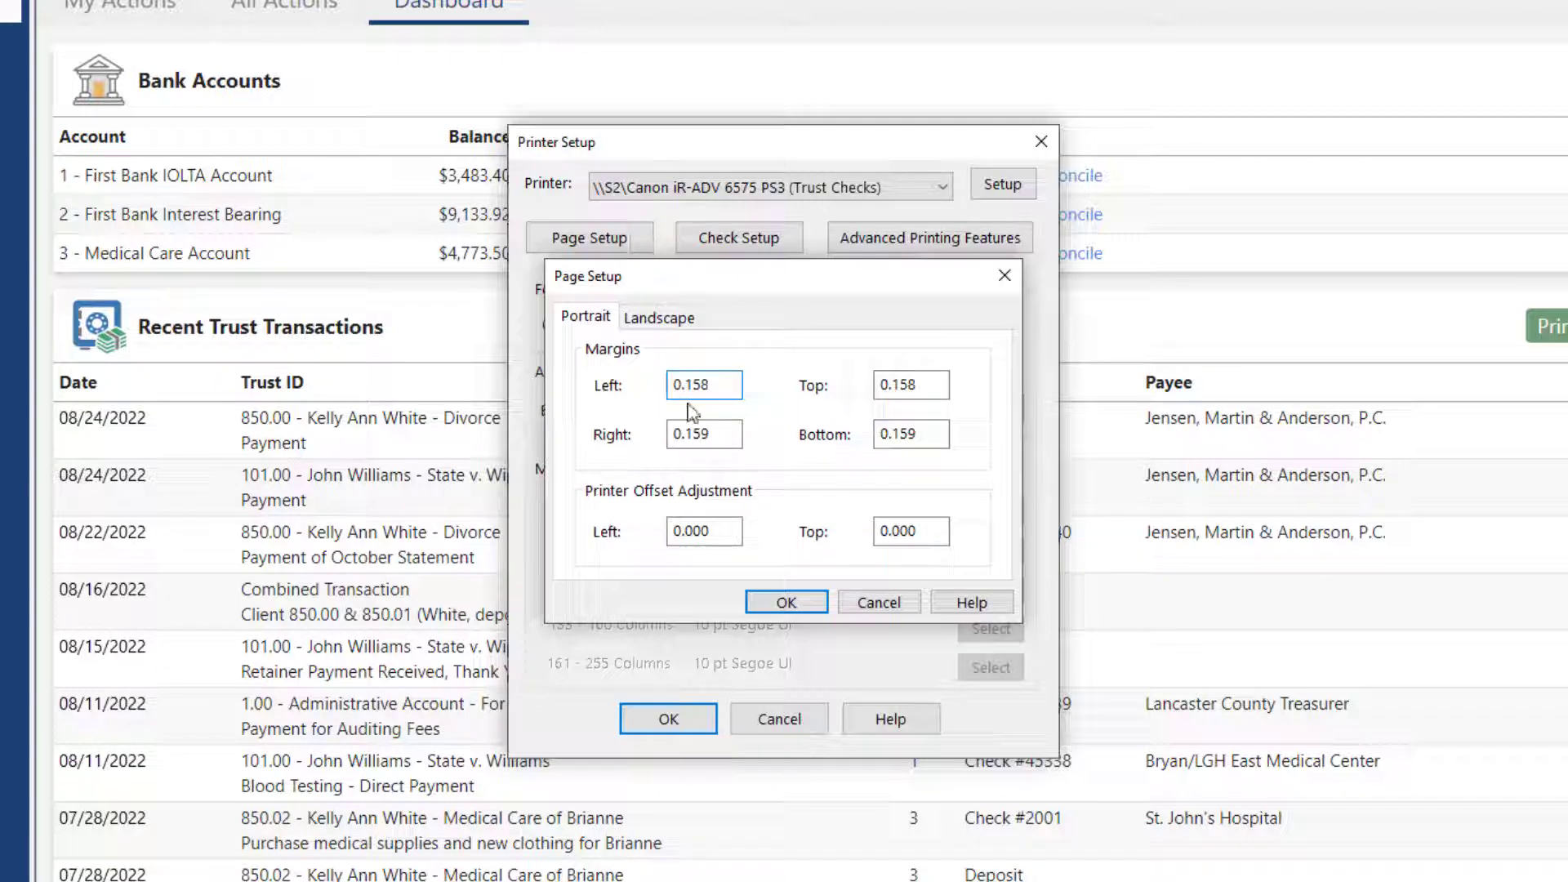
click(772, 604)
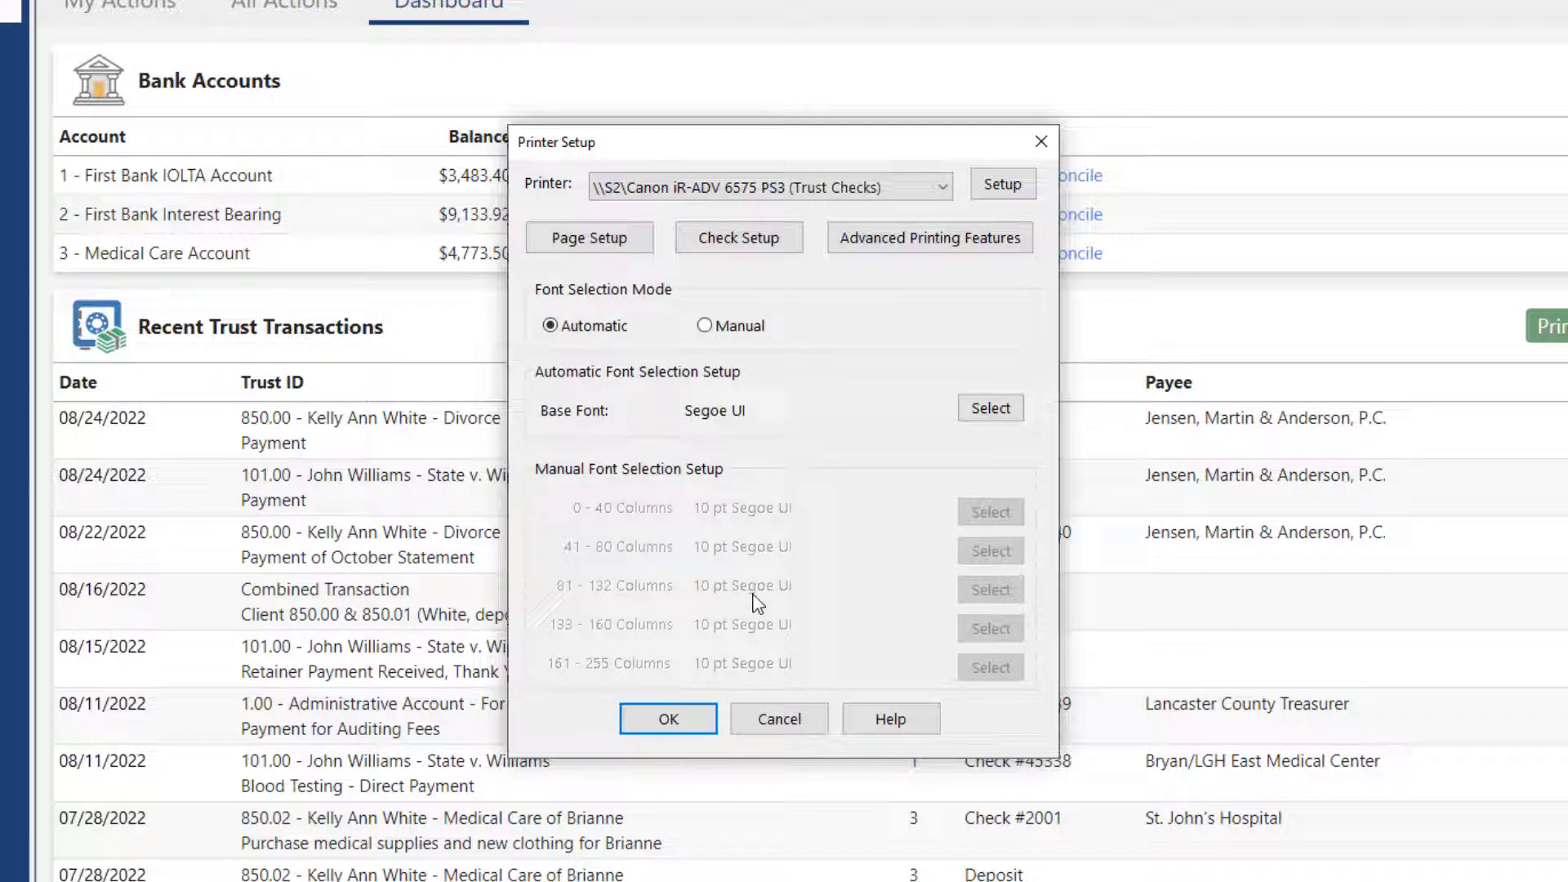
click(669, 720)
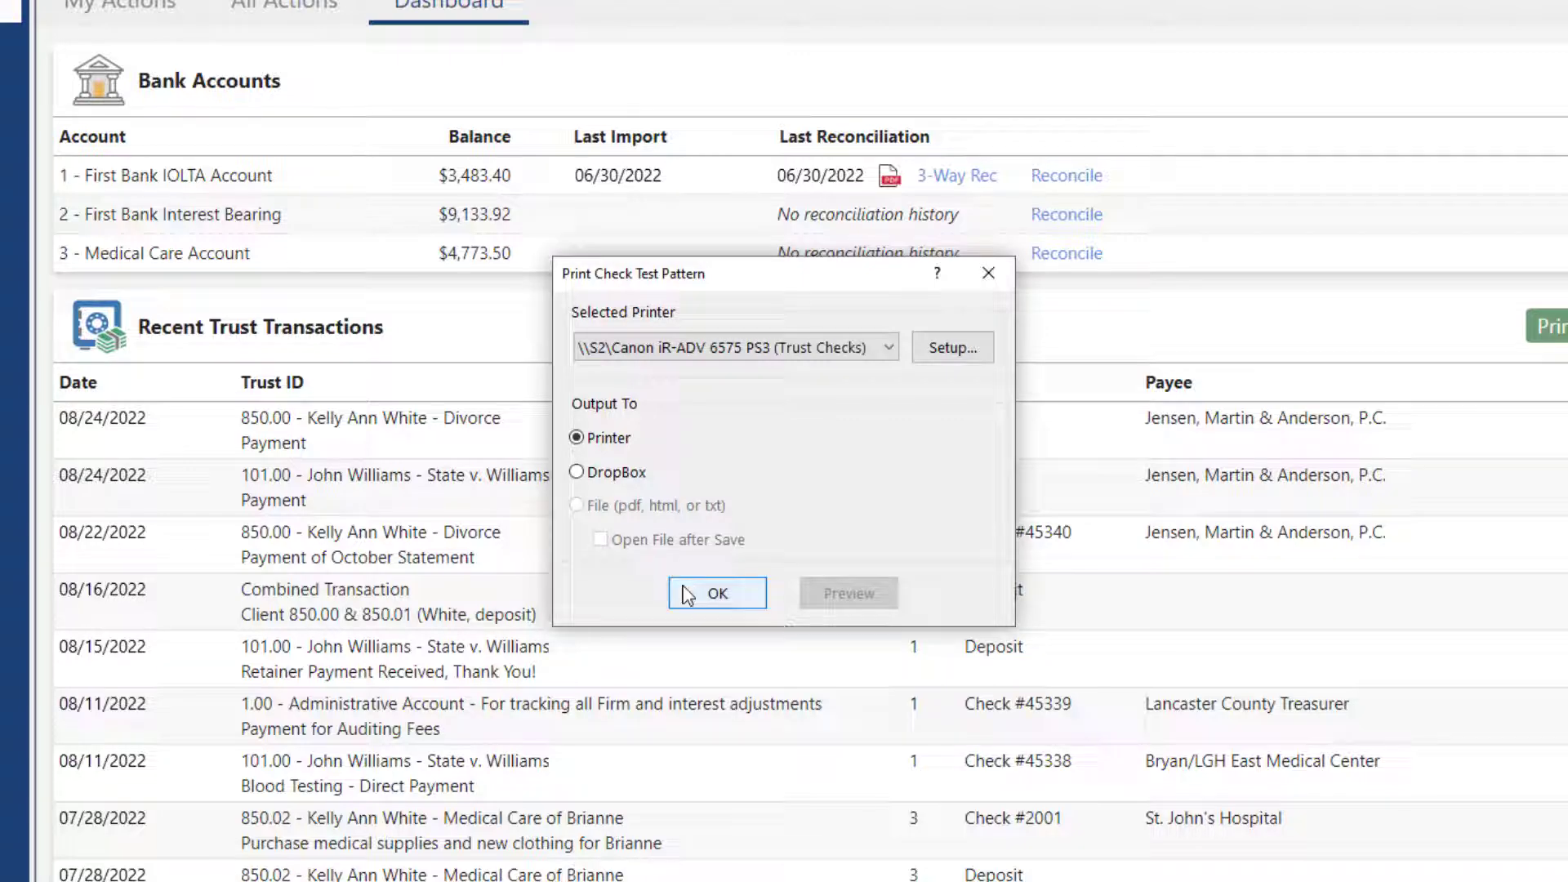
- Send the check test pattern to the Trust Checks printer
click(717, 594)
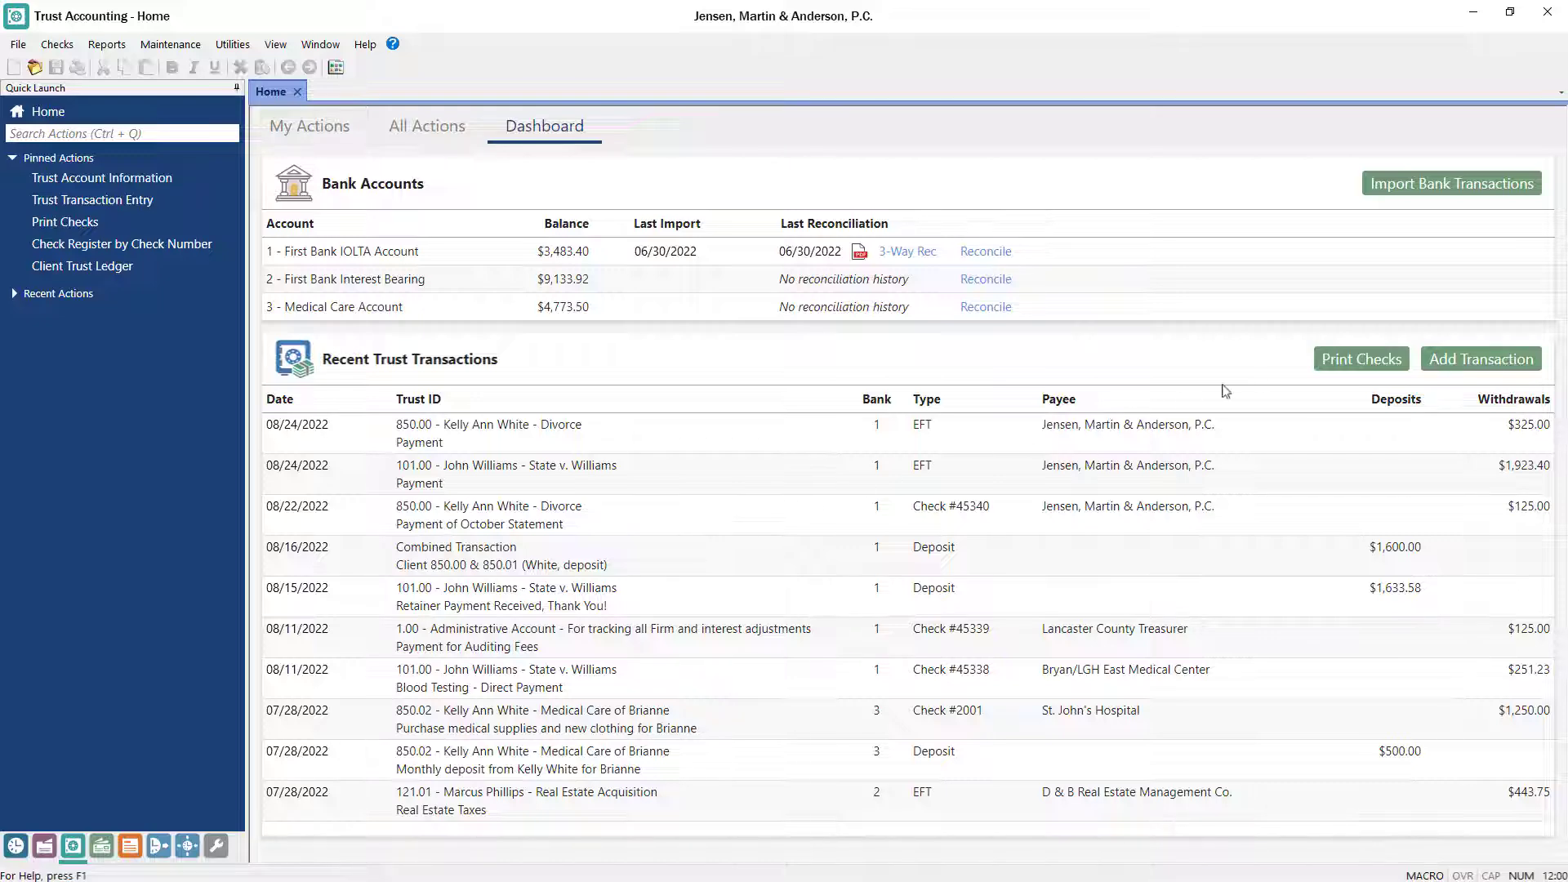
- Bring up Print Trust Checks and show its Transactions filter tab
click(1361, 359)
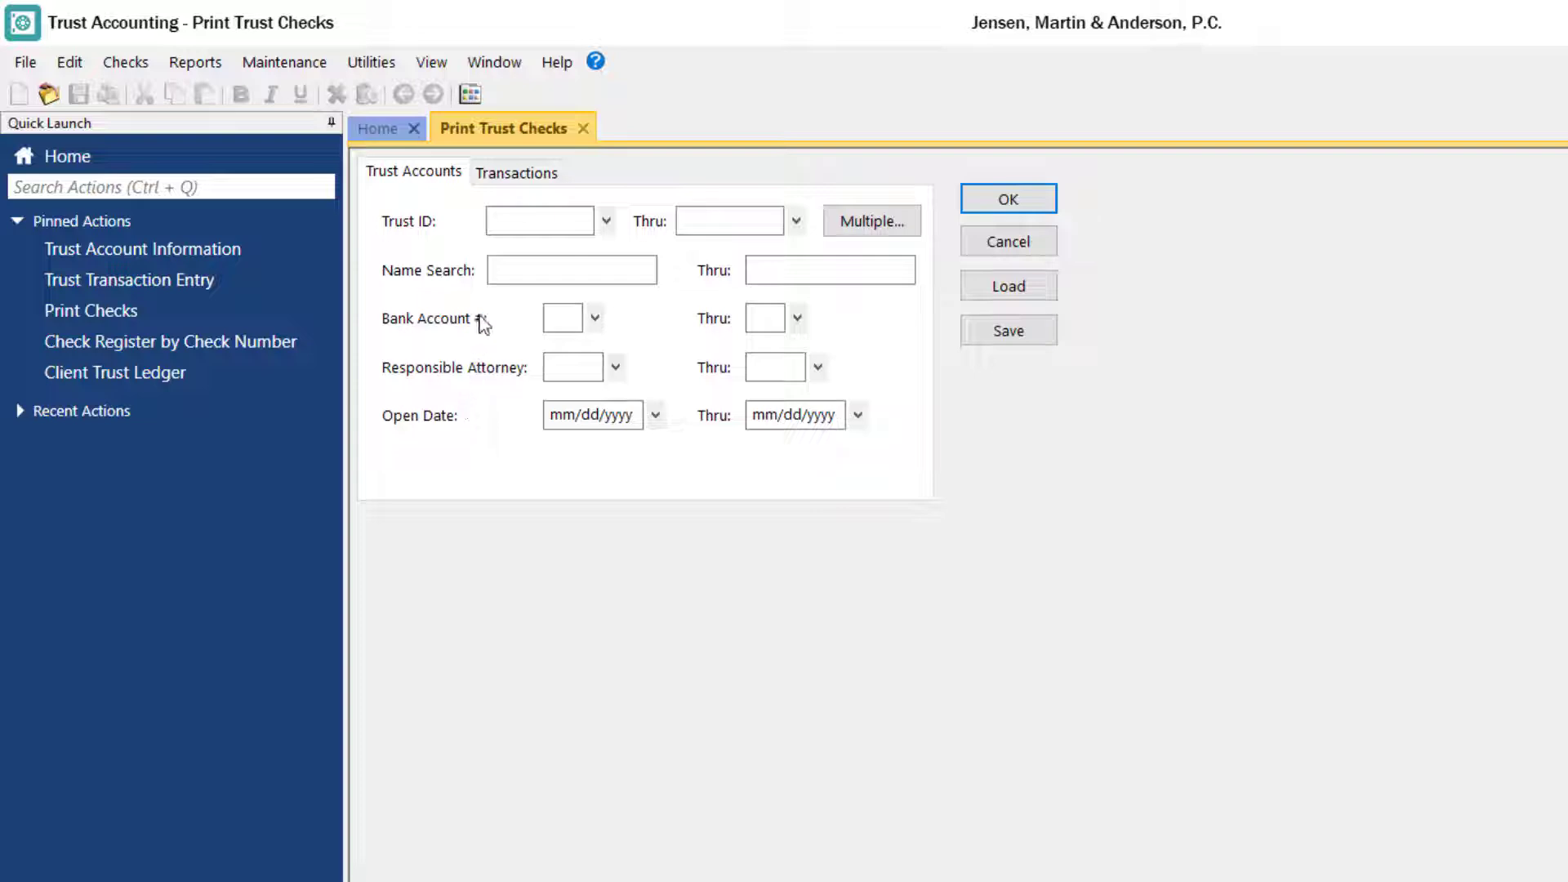
click(507, 176)
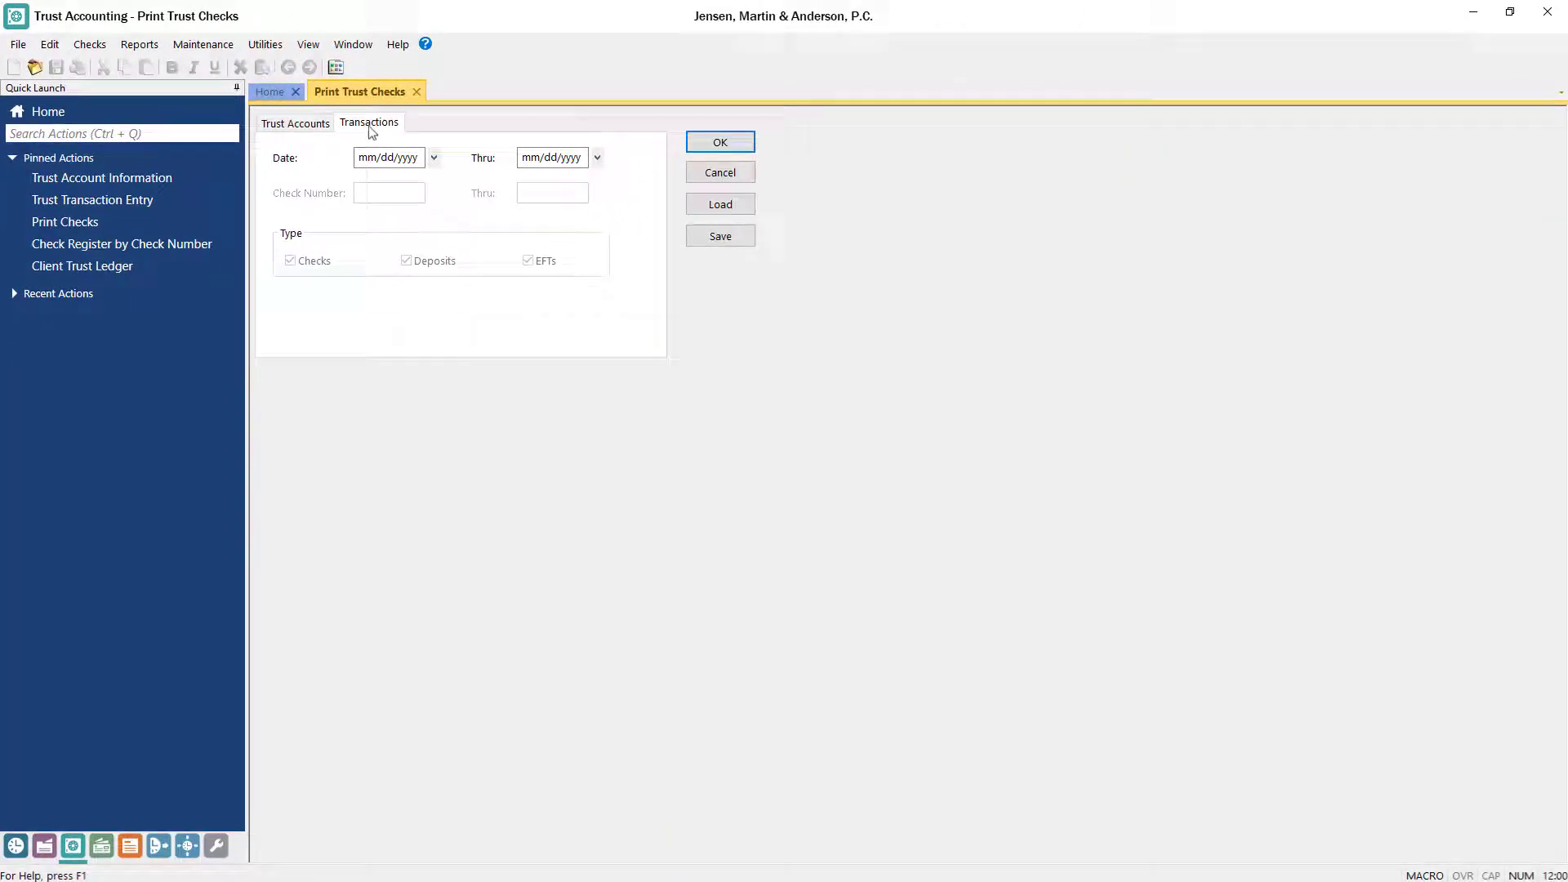
- Preview the trust check run beginning at check number 4547, then close the preview
click(719, 142)
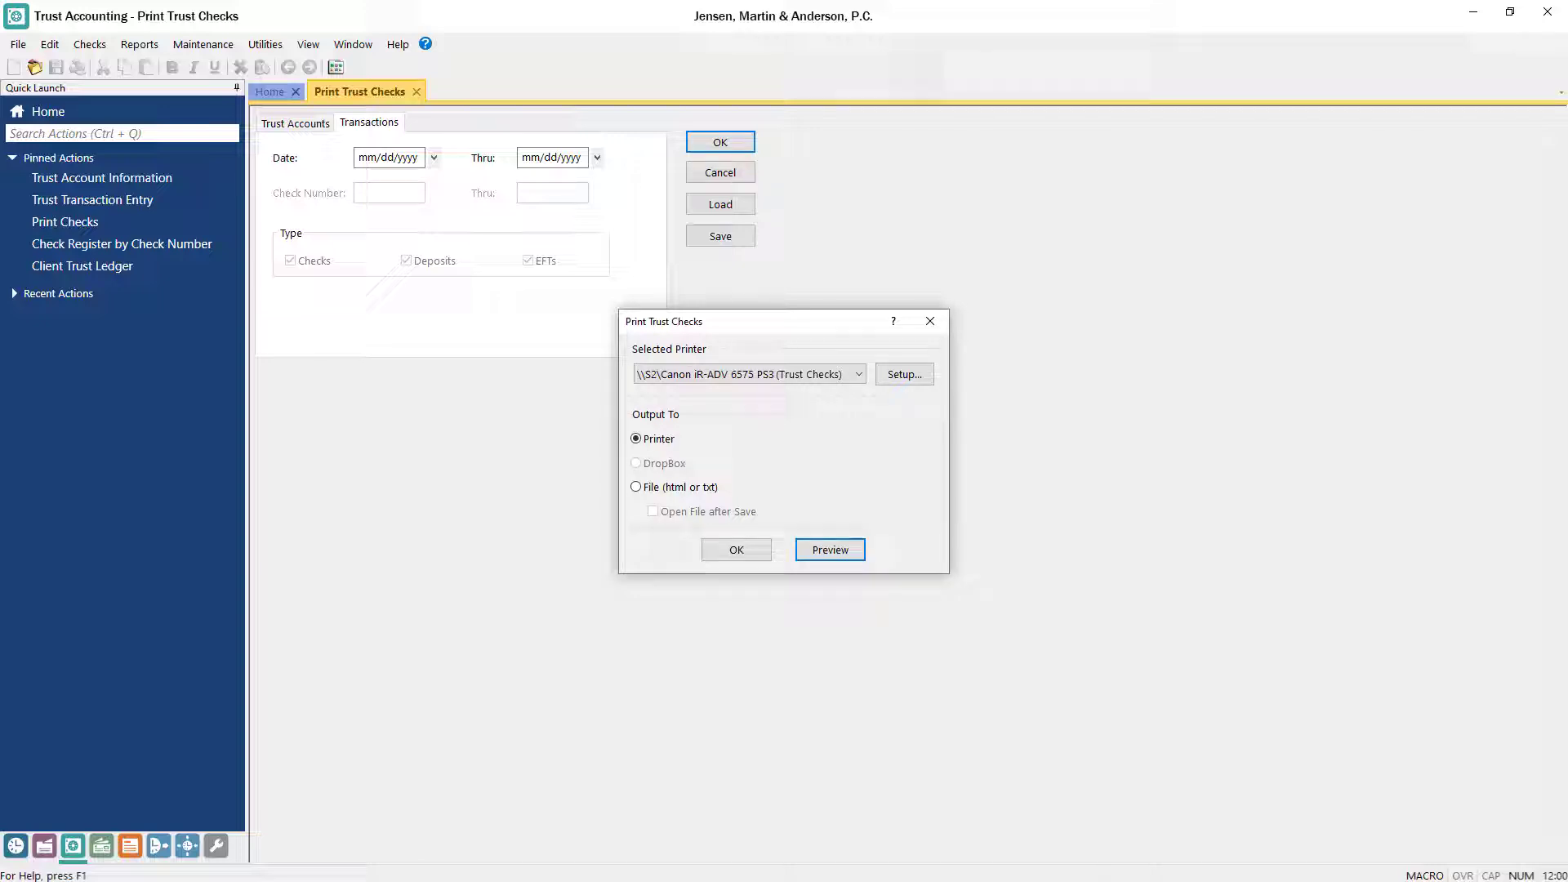
click(803, 551)
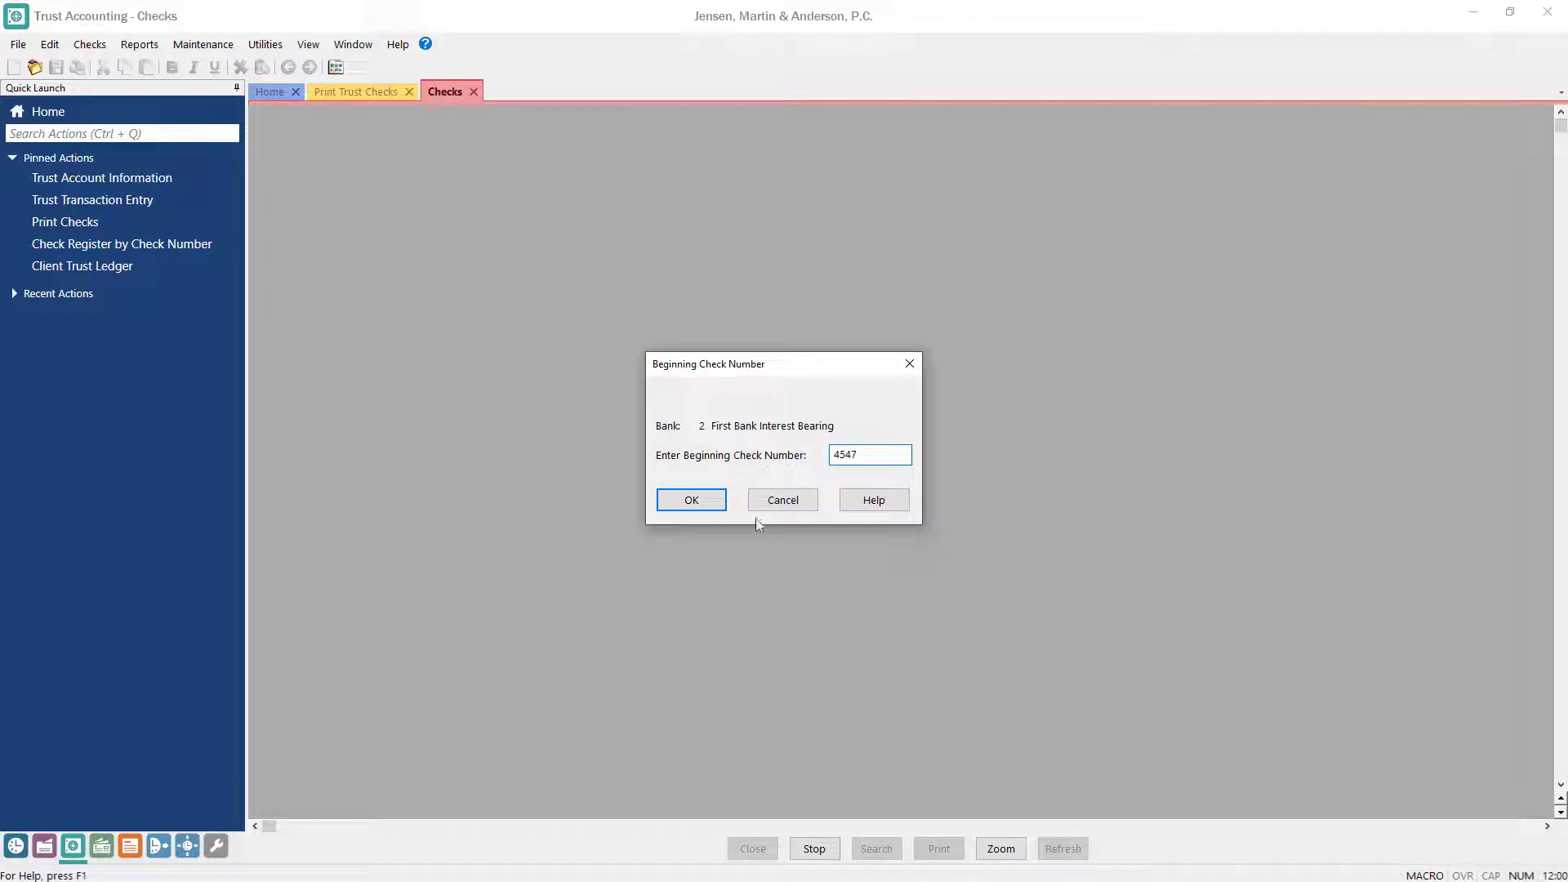
click(715, 501)
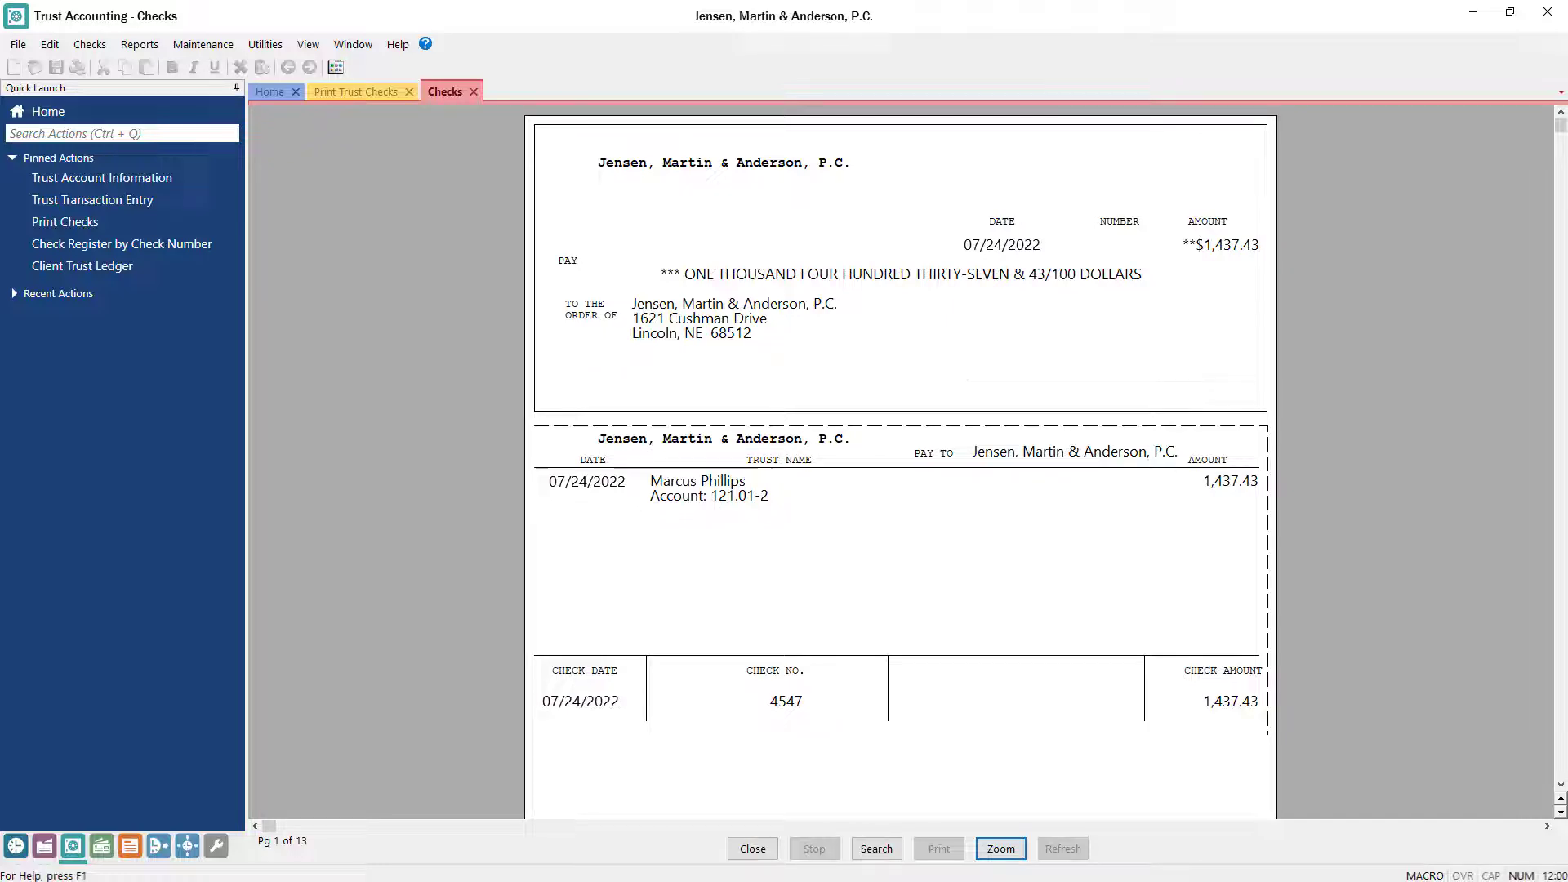
click(473, 91)
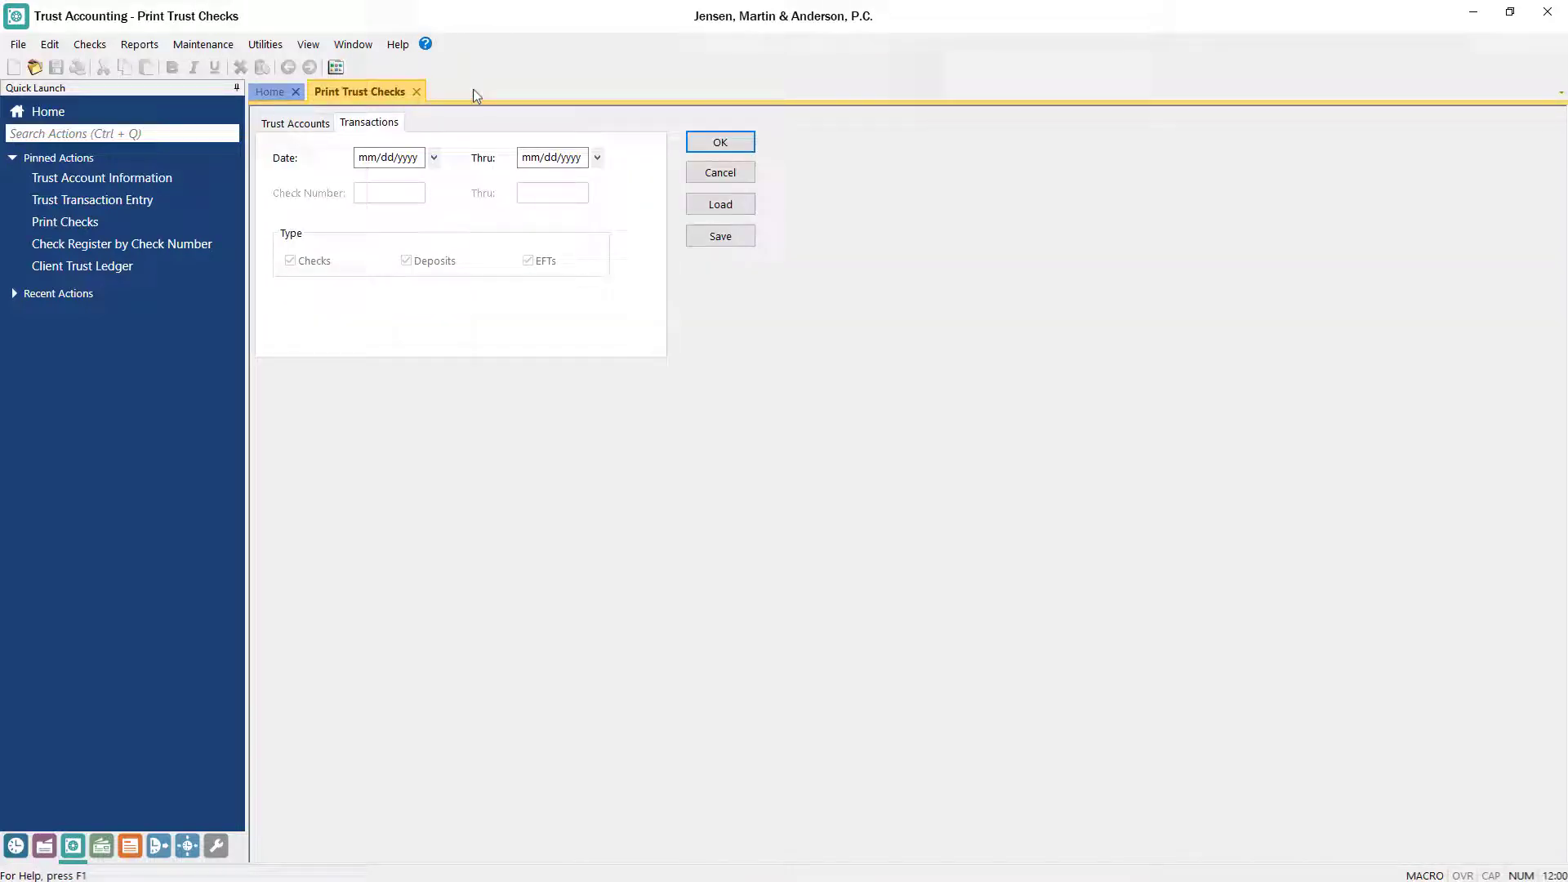
- Send the trust check batch to the Canon Trust Checks printer and close the form
click(699, 143)
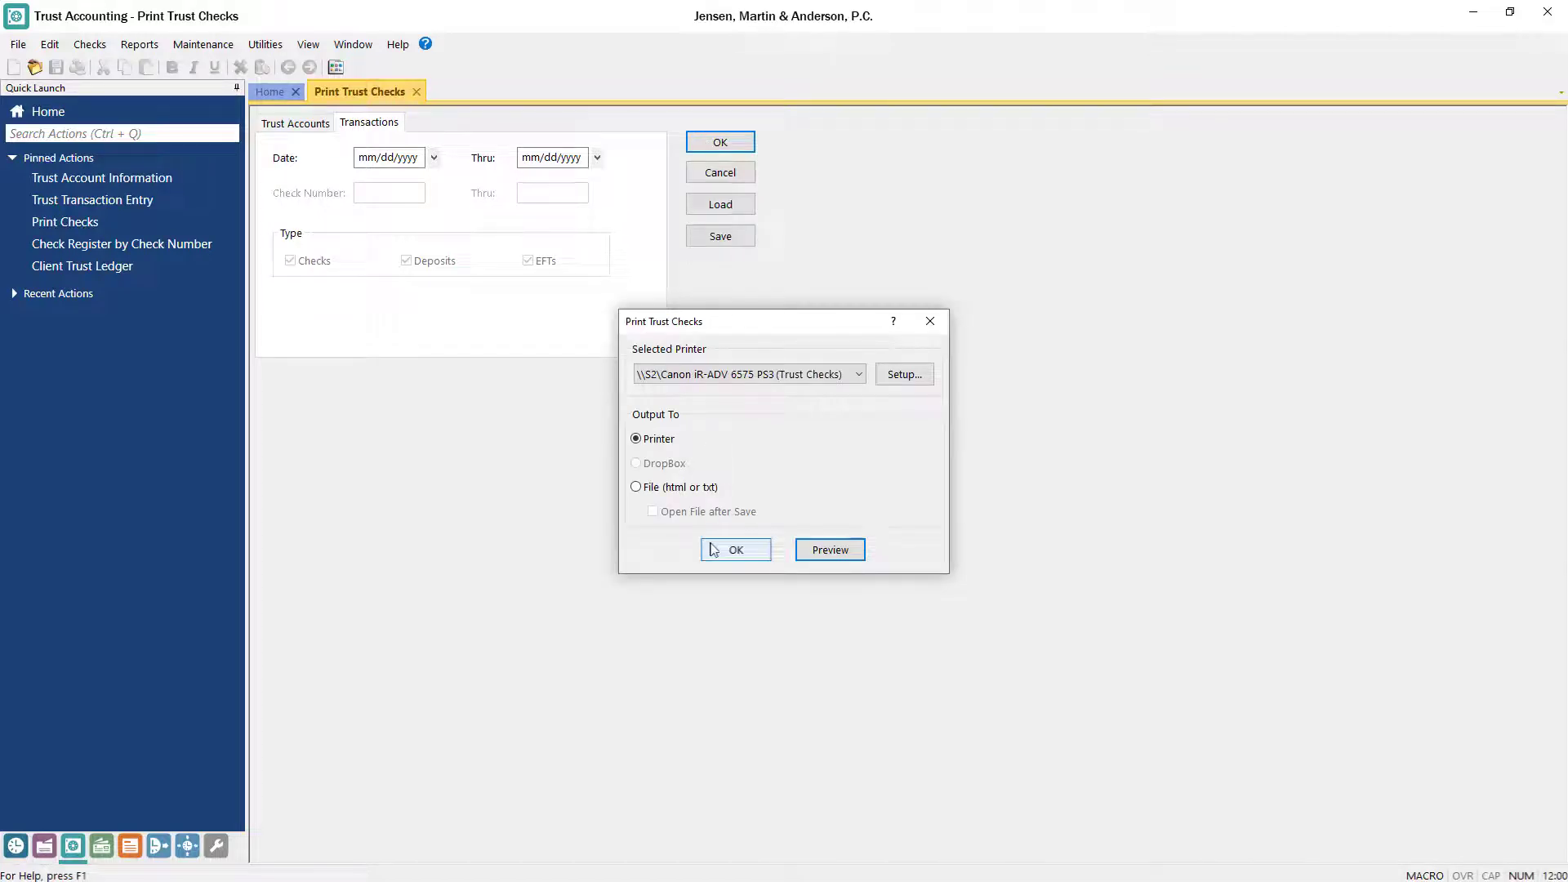
click(714, 551)
click(416, 92)
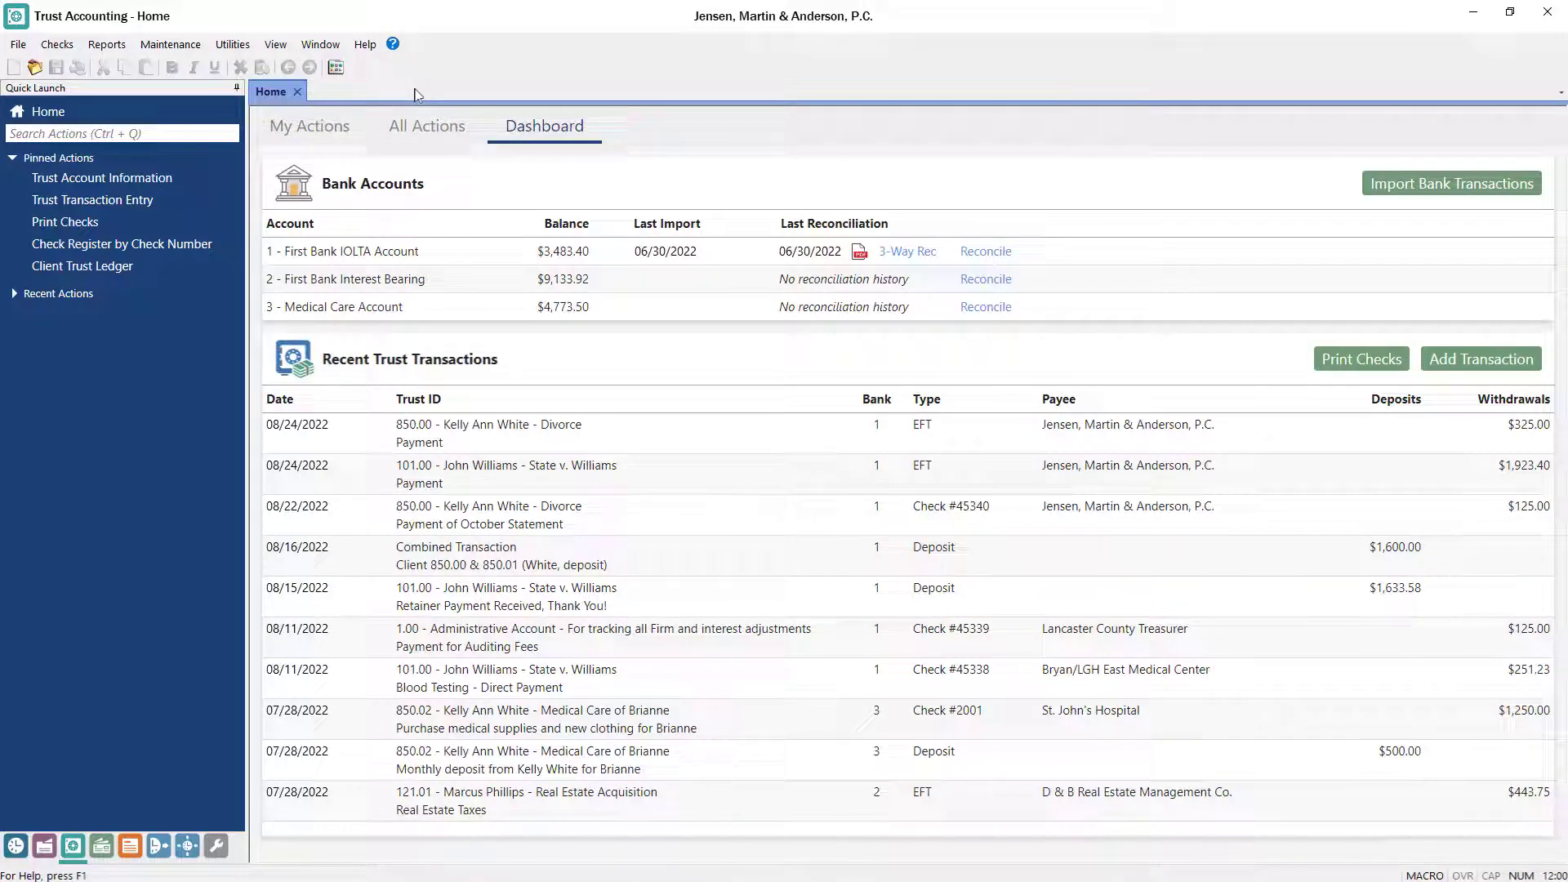
- Print the unpaid 230.00 Payment to firm for trust 850.01 individually, assigning check number 45341
click(190, 199)
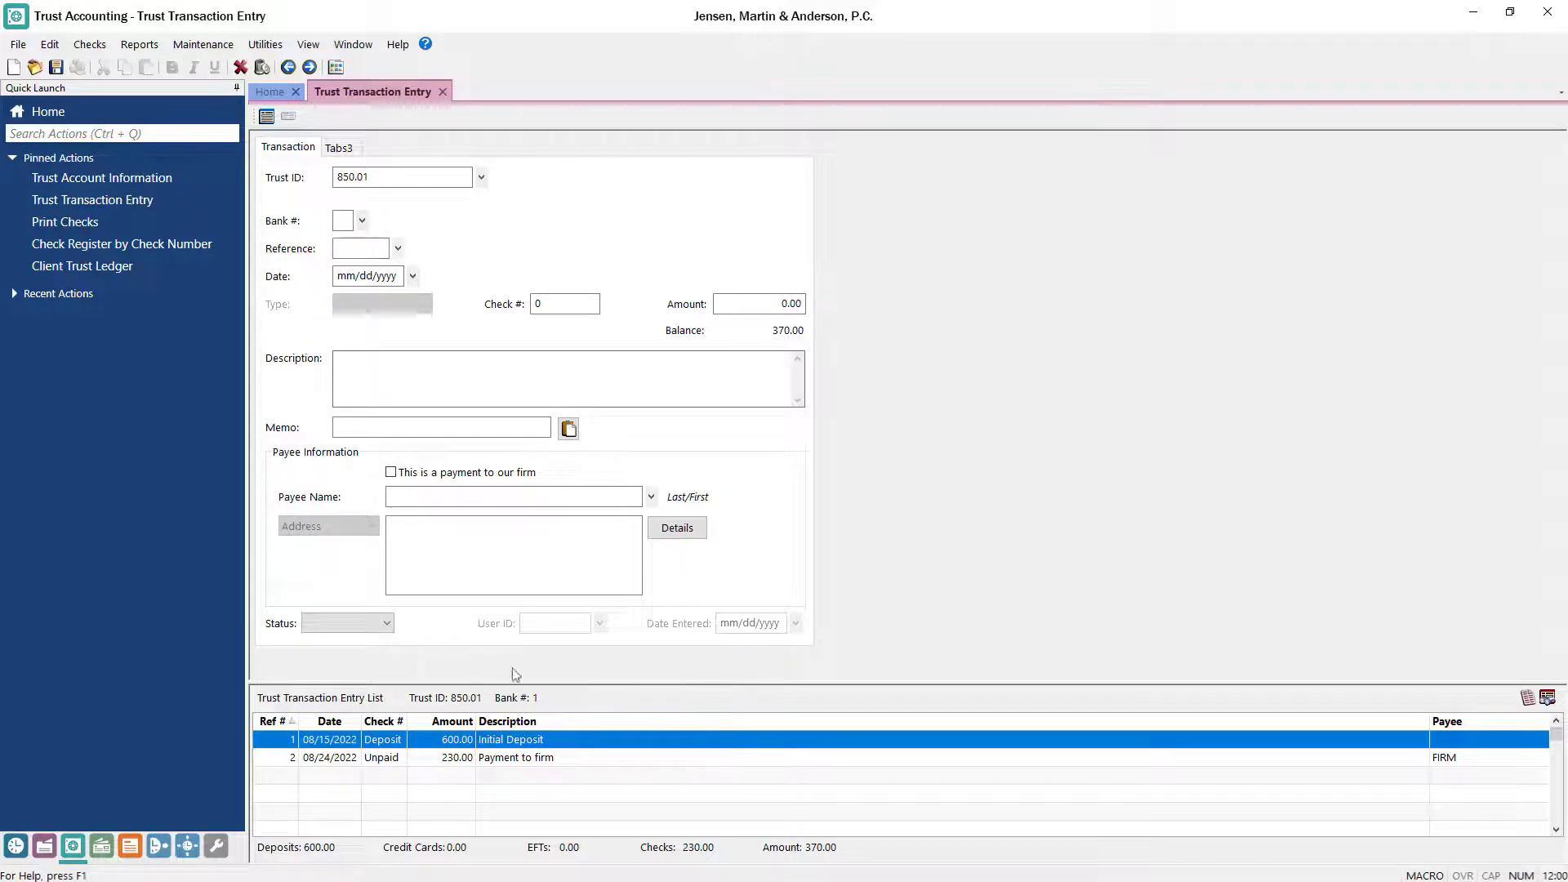
double_click(565, 757)
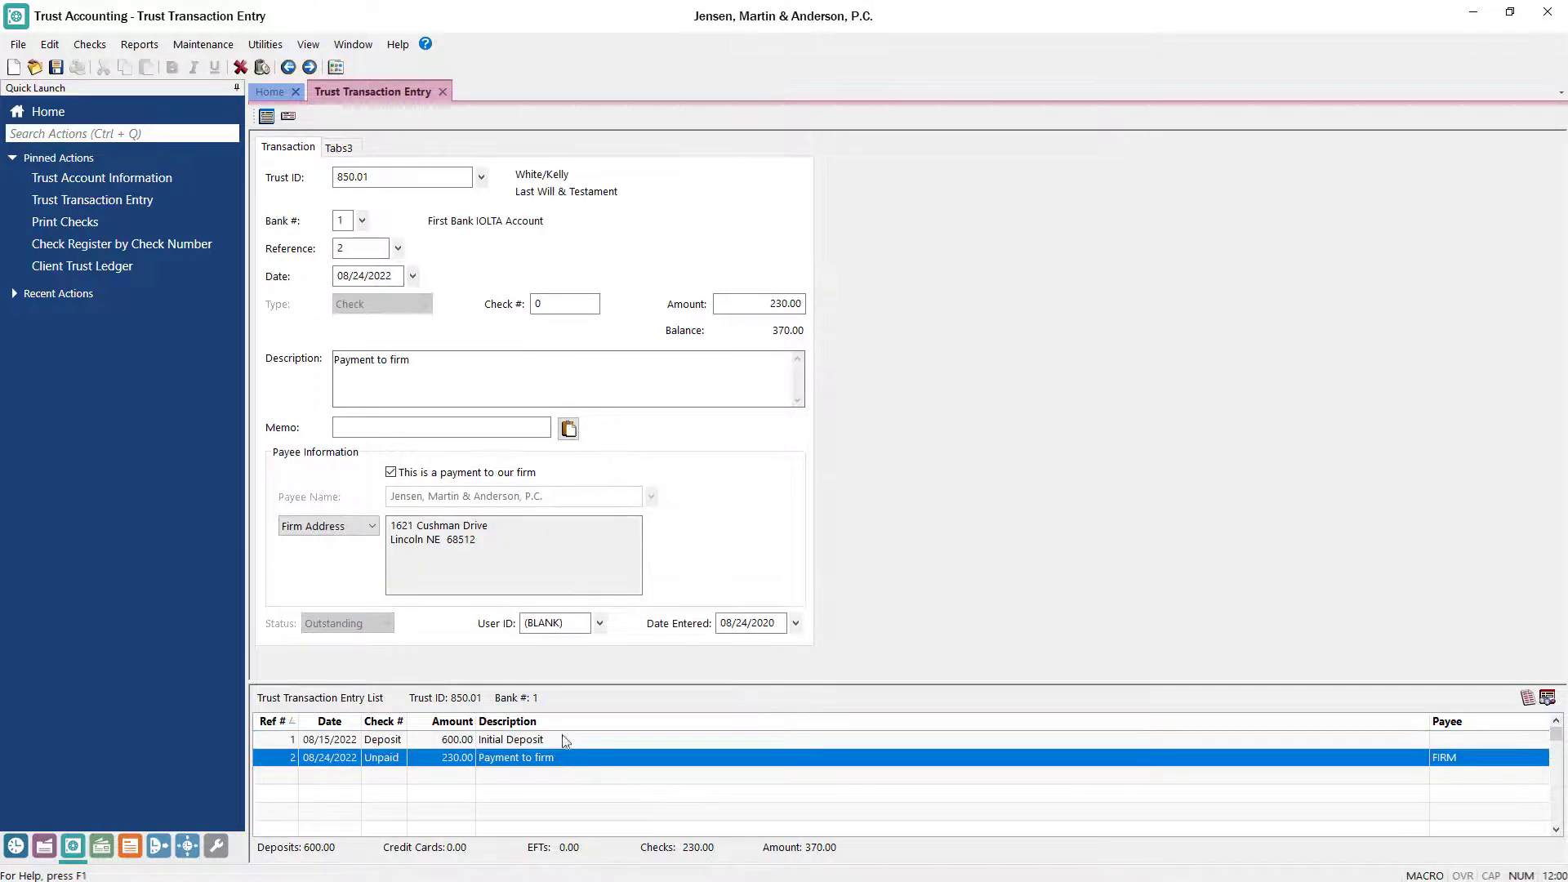
click(286, 116)
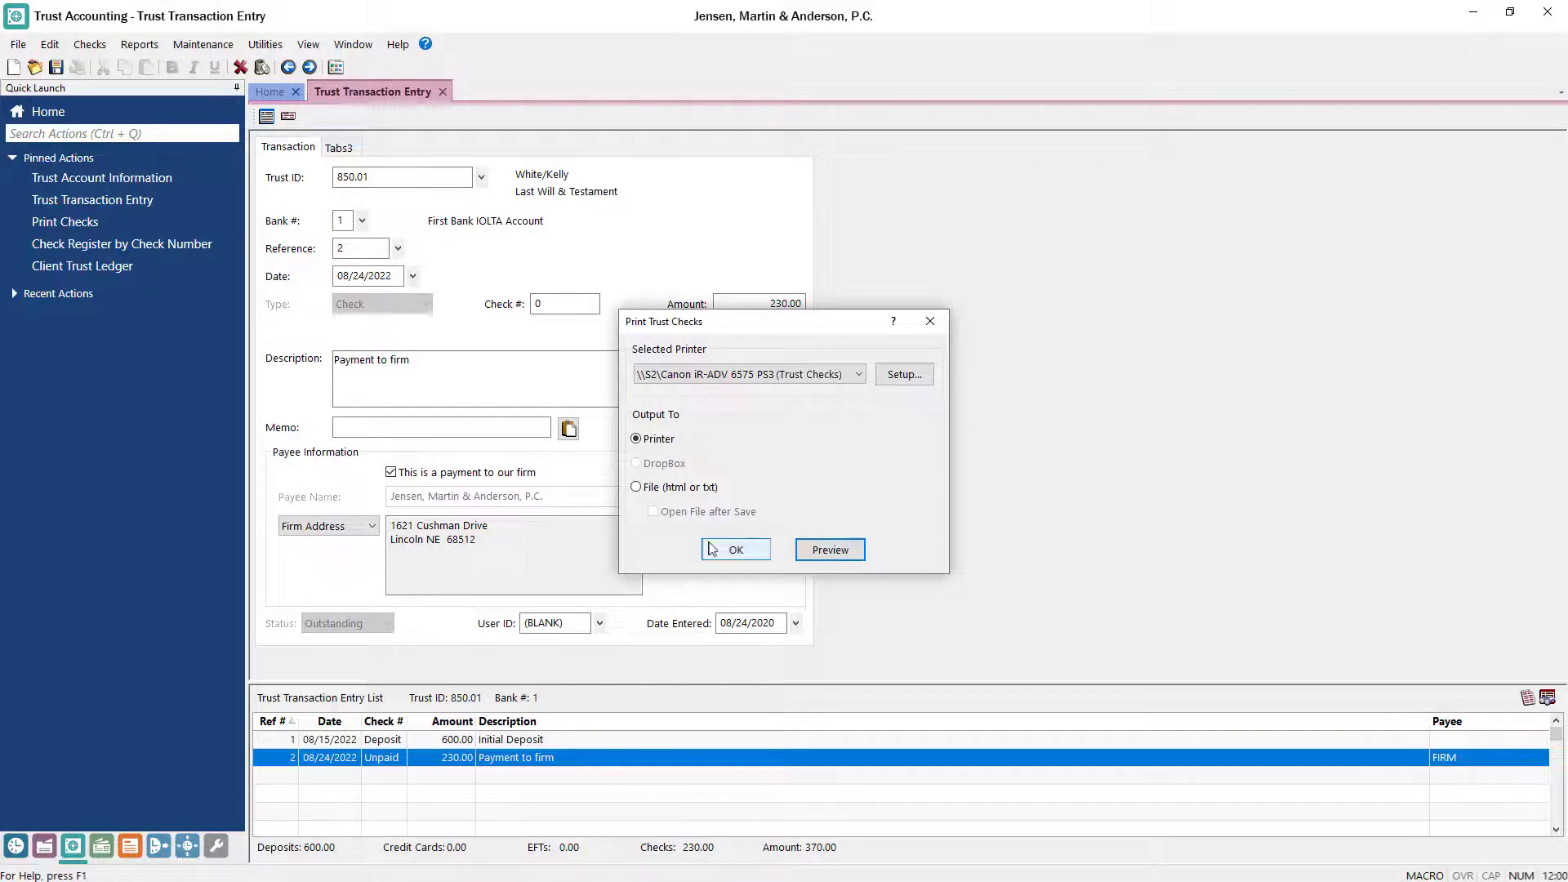
click(736, 549)
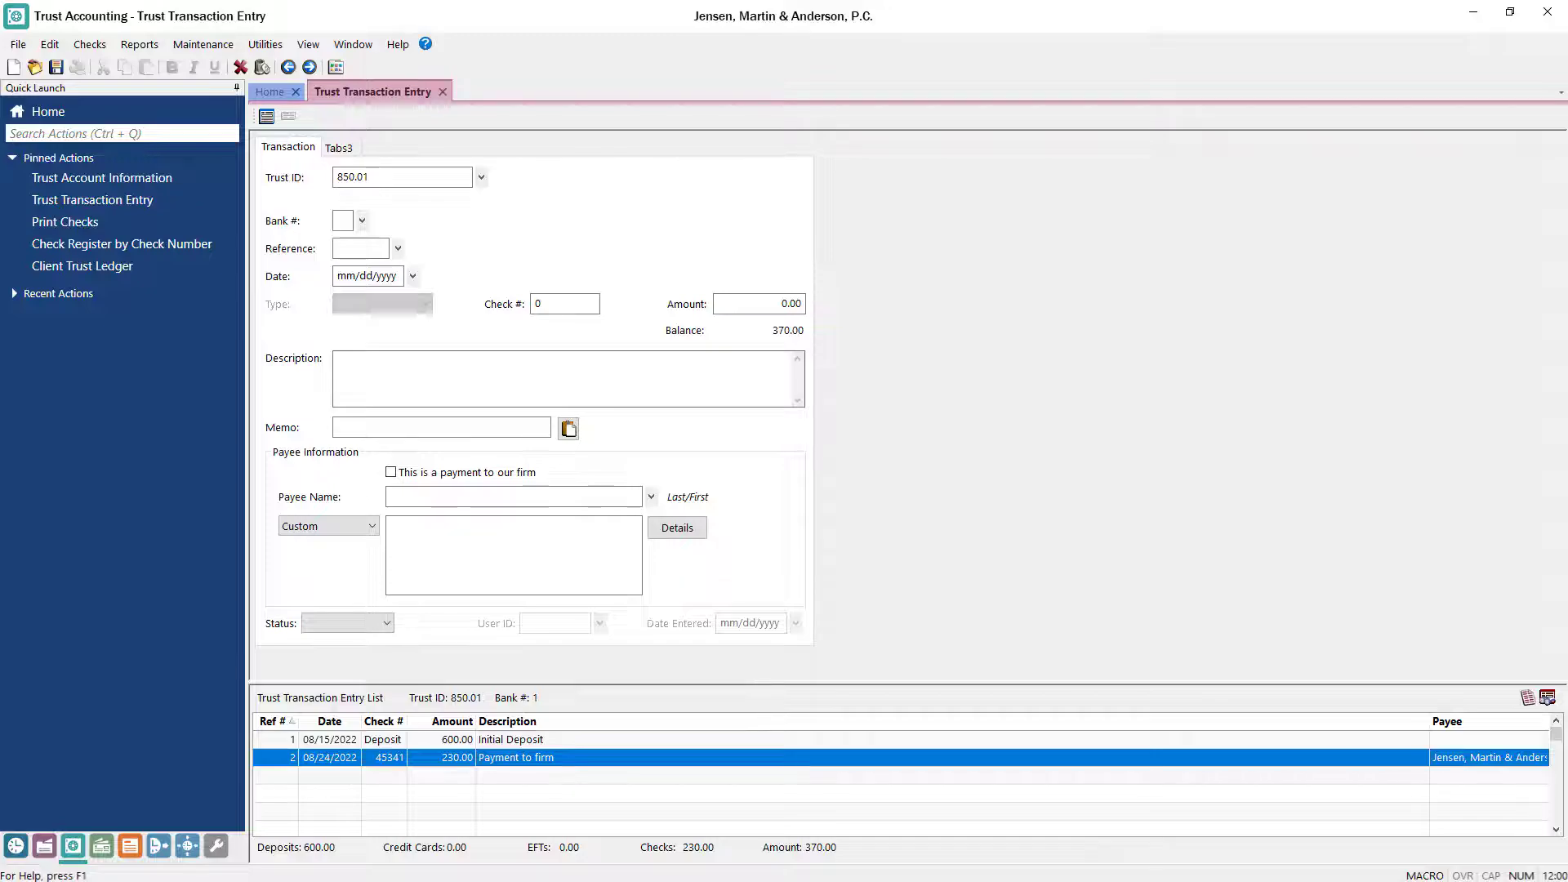